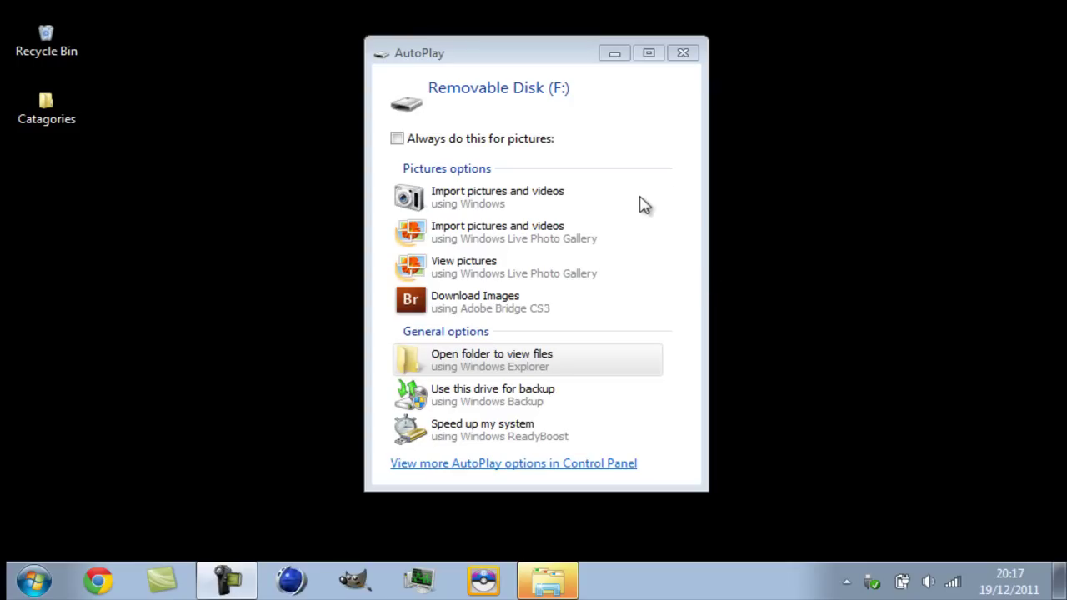
- Open Removable Disk (F:) to view its files, maximize the window, and enter the NDS folder
{"action": "left_click", "coordinate": [535, 359]}
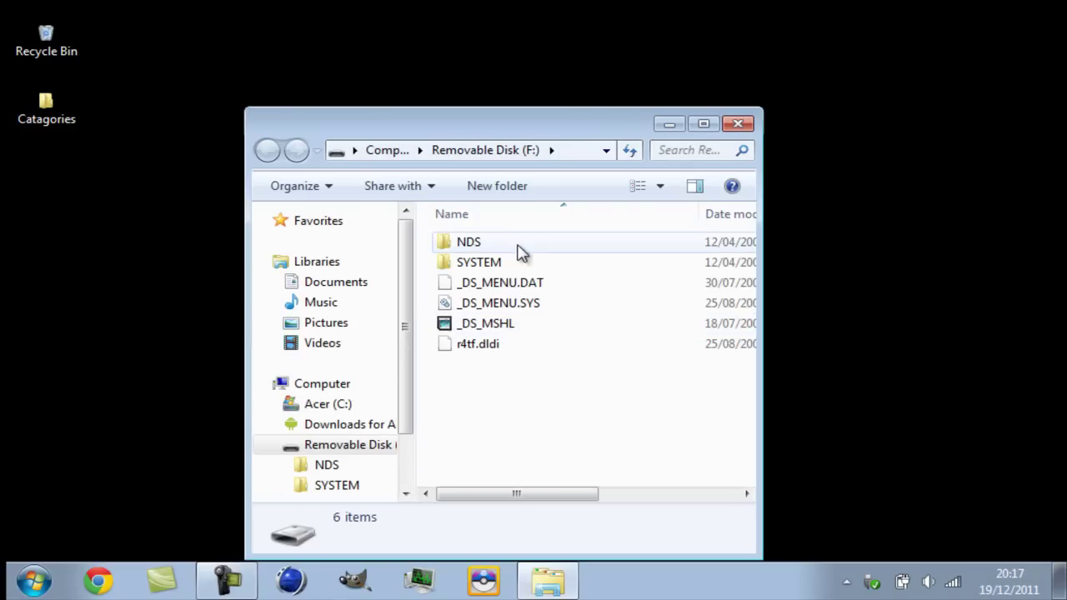
{"action": "left_click_drag", "start_coordinate": [467, 127], "coordinate": [463, 73]}
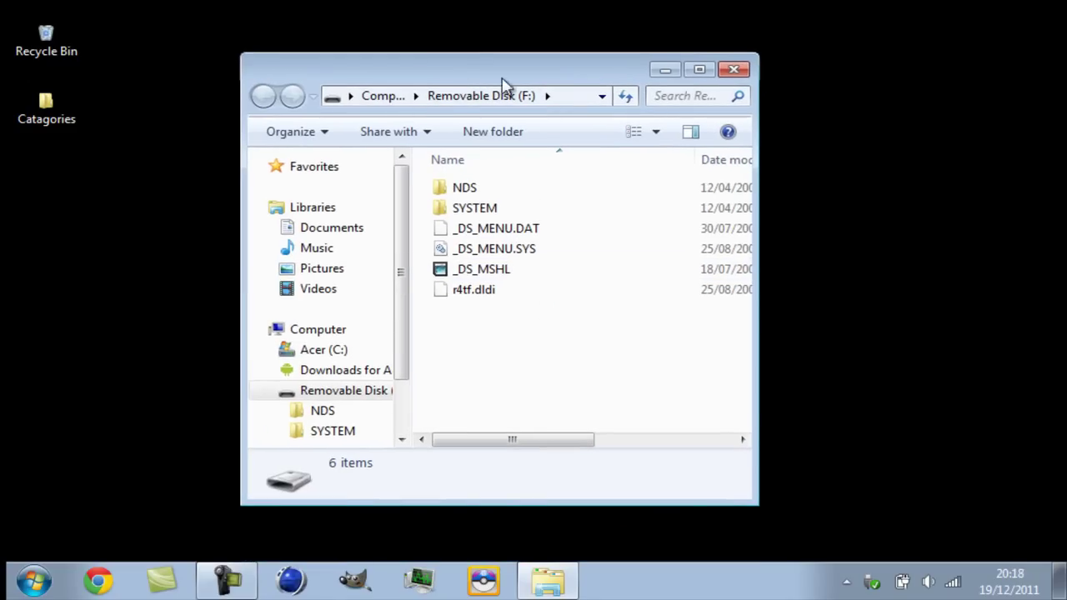
{"action": "left_click", "coordinate": [699, 70]}
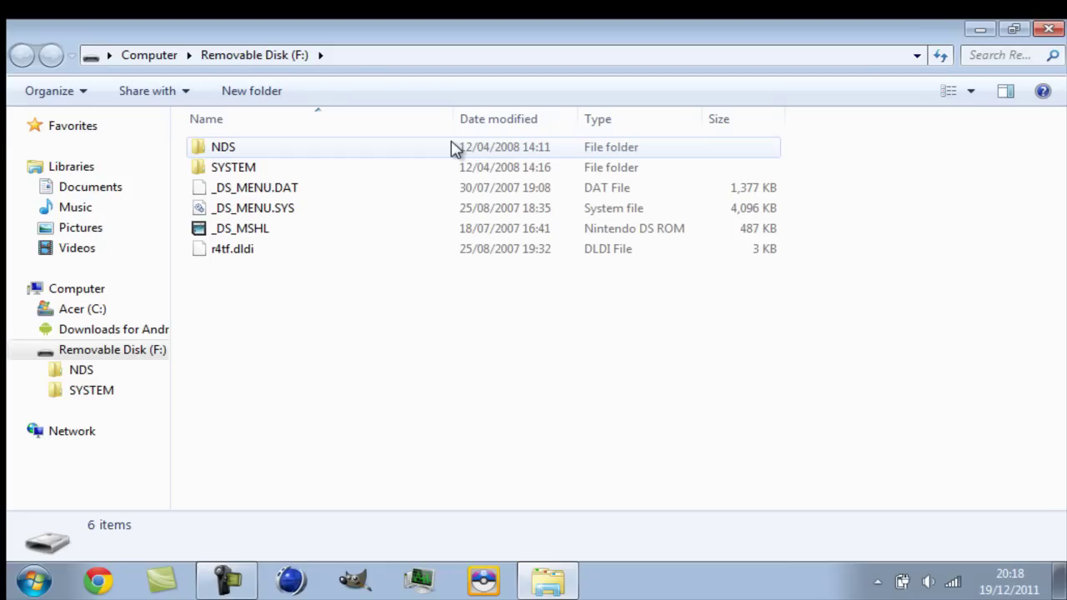
{"action": "double_click", "coordinate": [456, 148]}
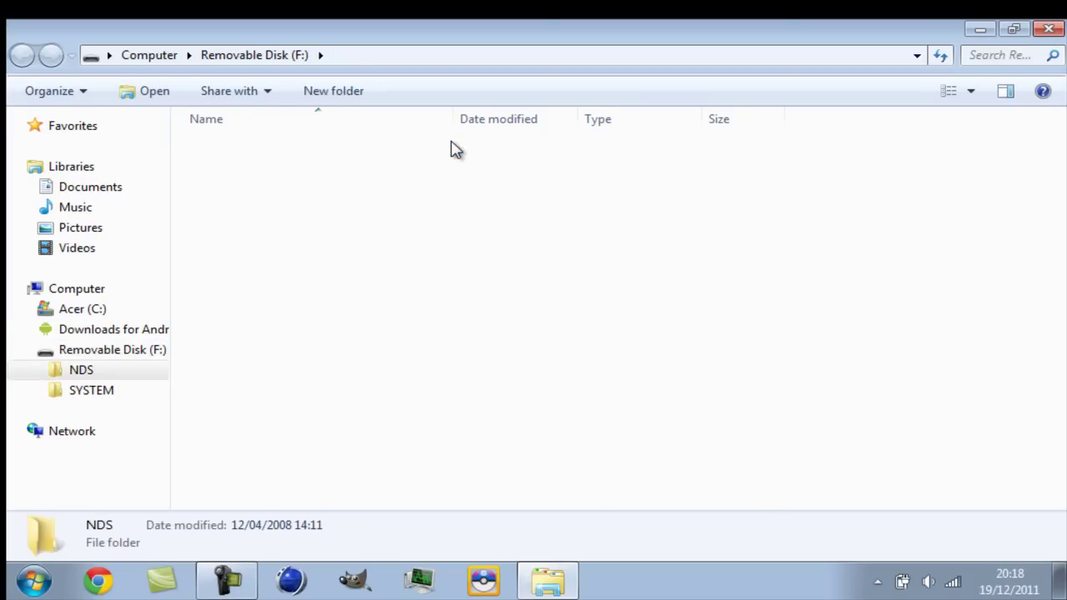
- Delete the Pokemon Black [English v6] ROM and its matching .0 save file from the NDS folder
{"action": "left_click_drag", "start_coordinate": [1058, 171], "coordinate": [1062, 461]}
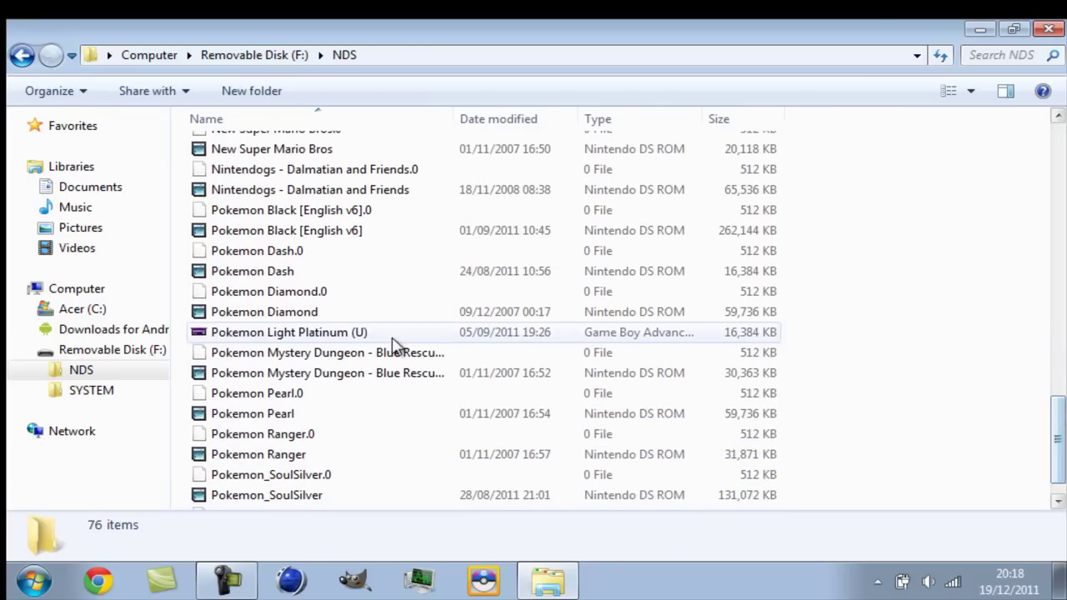
{"action": "left_click", "coordinate": [183, 209]}
{"action": "left_click_drag", "start_coordinate": [200, 230], "coordinate": [221, 240]}
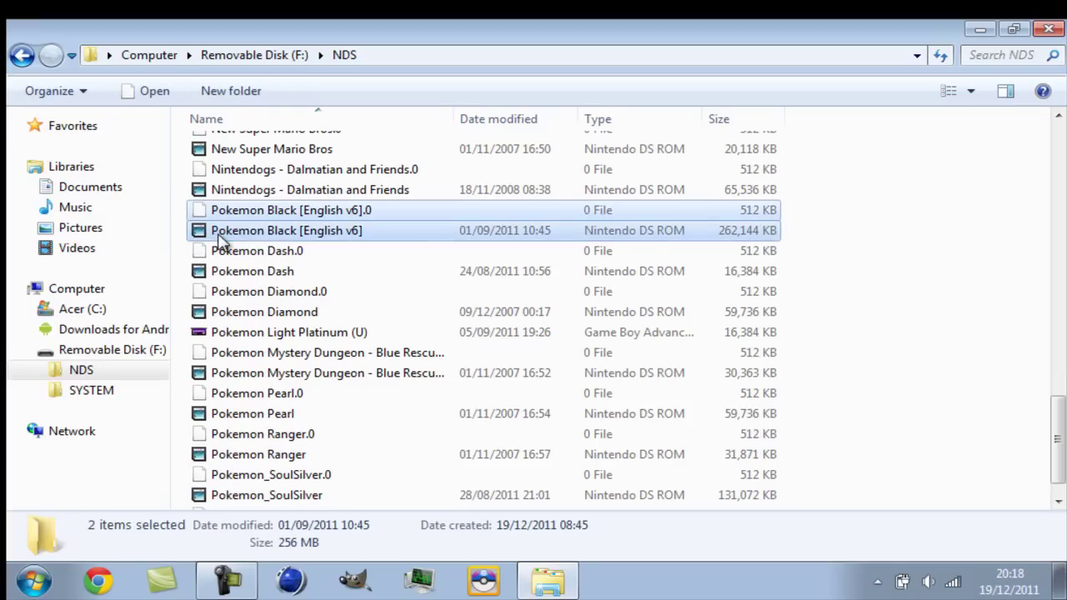
{"action": "key", "text": "Delete"}
{"action": "key", "text": "Return"}
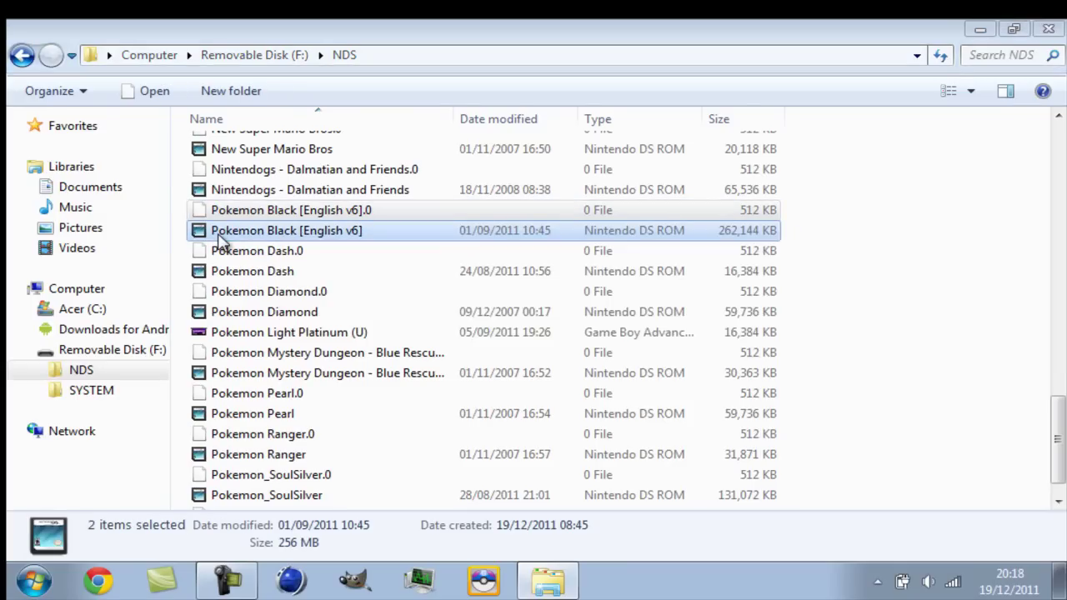
- Delete the Pokemon Light Platinum (U) Game Boy Advance ROM from the NDS folder
{"action": "left_click", "coordinate": [265, 299]}
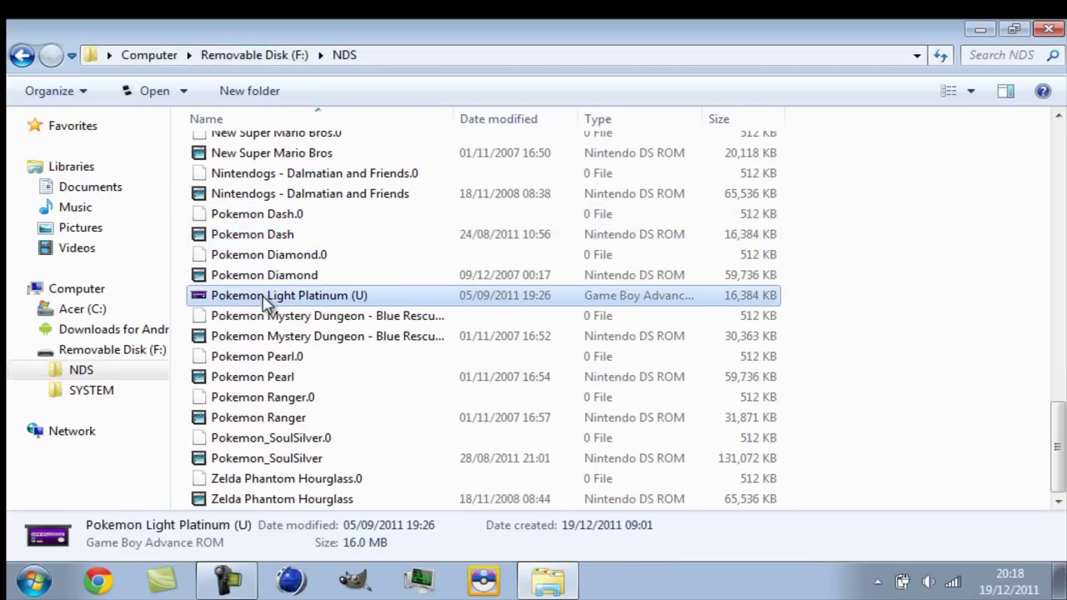
{"action": "key", "text": "Delete"}
{"action": "key", "text": "Return"}
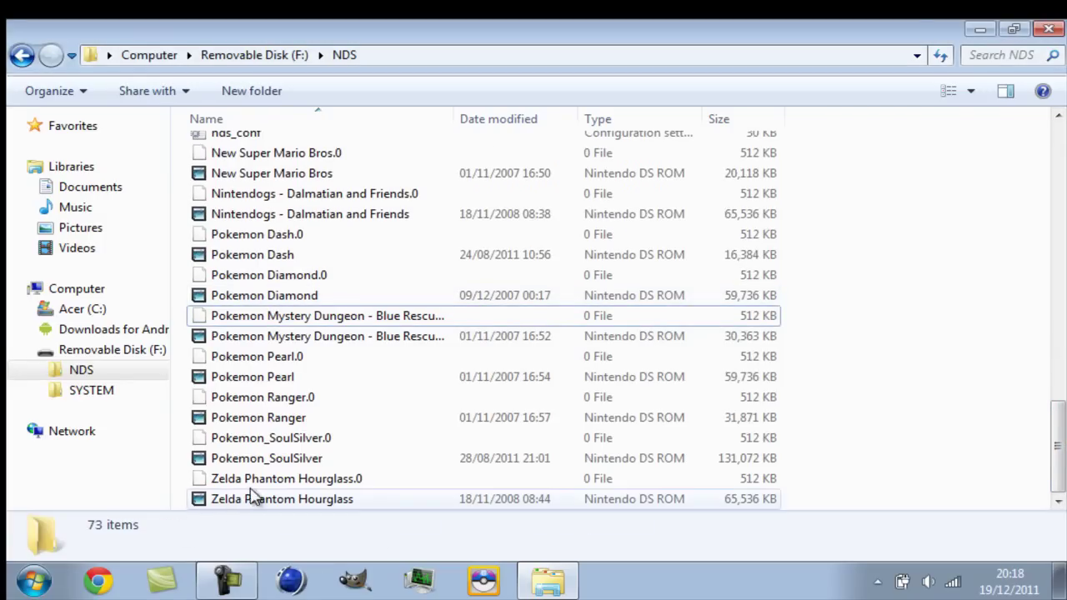
- Permanently delete the Final Fantasy Fables - Chocobo Tales and Fossil League ROMs together with their .0 files
{"action": "left_click_drag", "start_coordinate": [1062, 463], "coordinate": [1062, 332]}
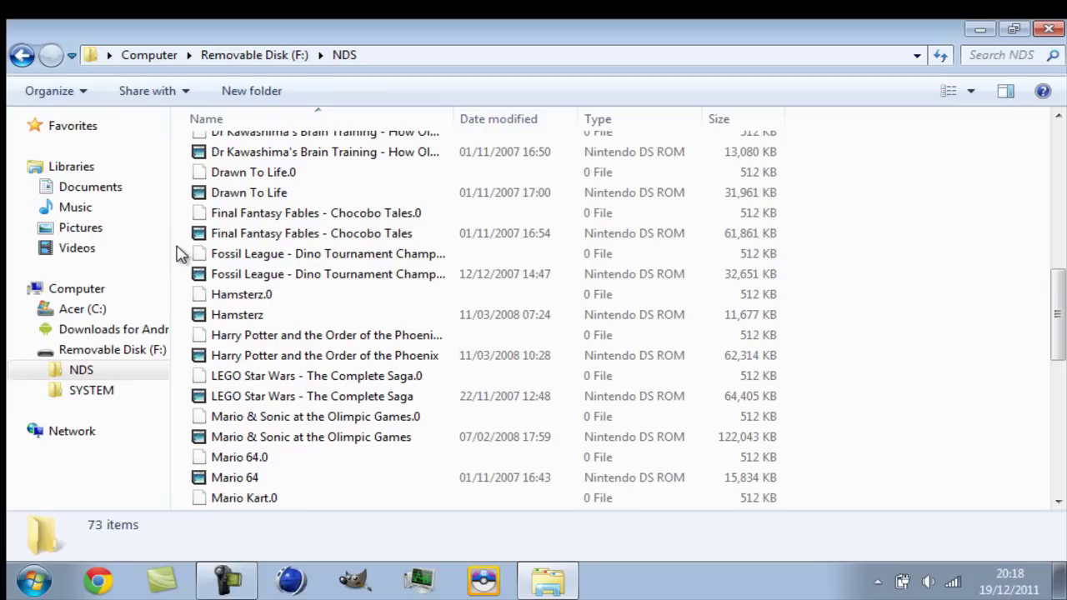
{"action": "left_click_drag", "start_coordinate": [187, 217], "coordinate": [244, 283]}
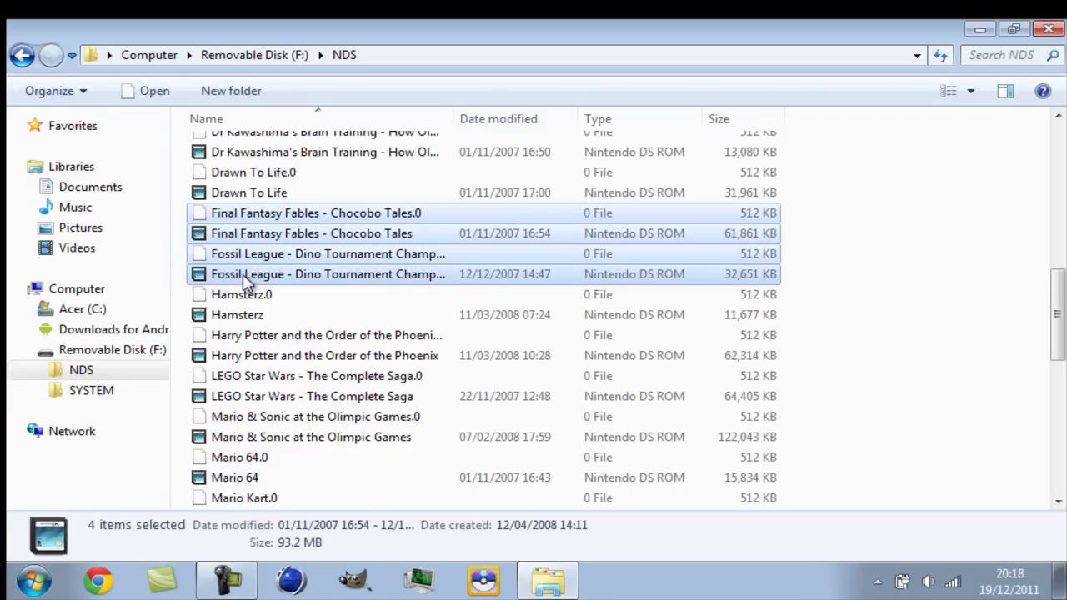
{"action": "key", "text": "shift+Delete"}
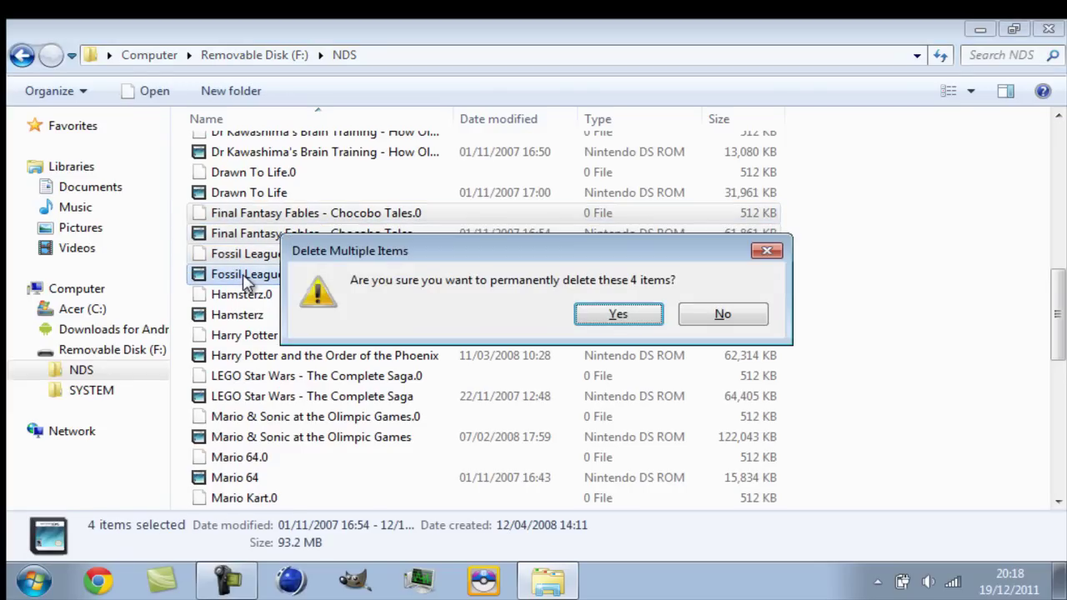
{"action": "key", "text": "Return"}
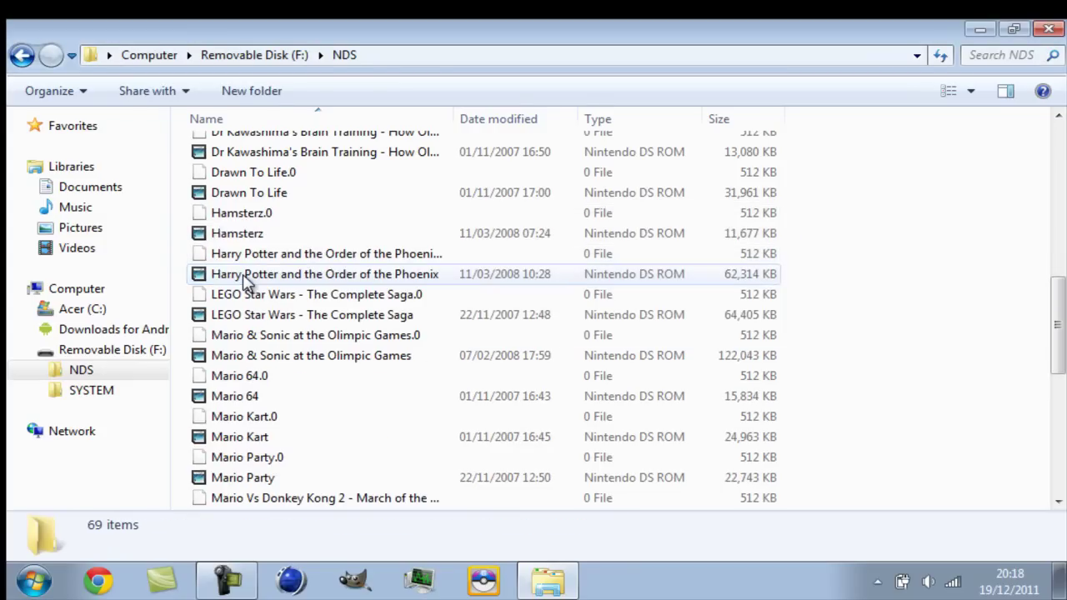
- Open the personal user folder in a separate window over the NDS folder and enter its UTube subfolder
{"action": "left_click_drag", "start_coordinate": [1061, 325], "coordinate": [1061, 133]}
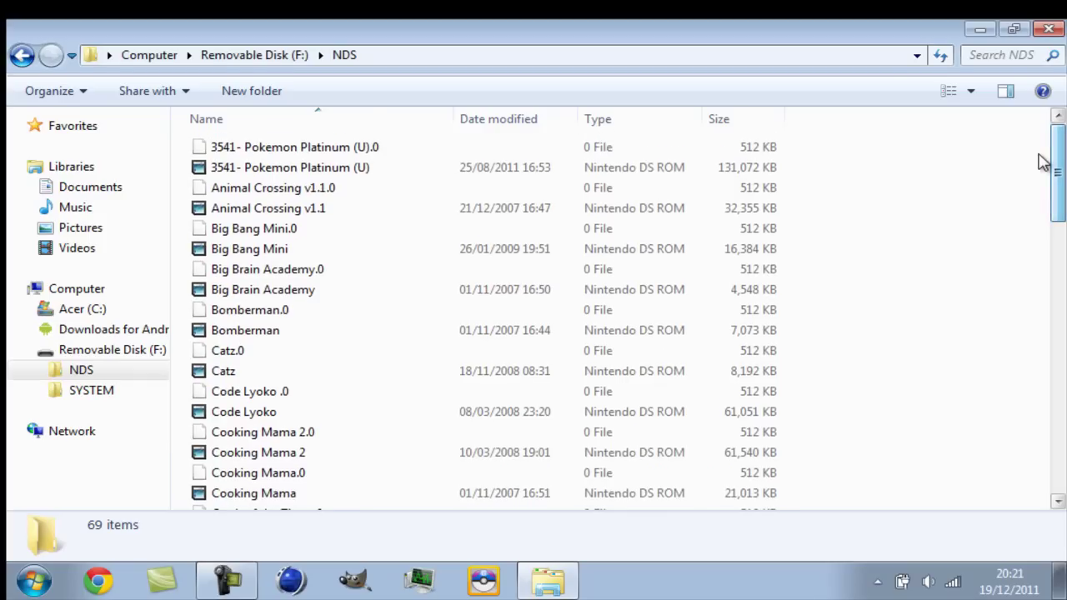
{"action": "left_click", "coordinate": [46, 590]}
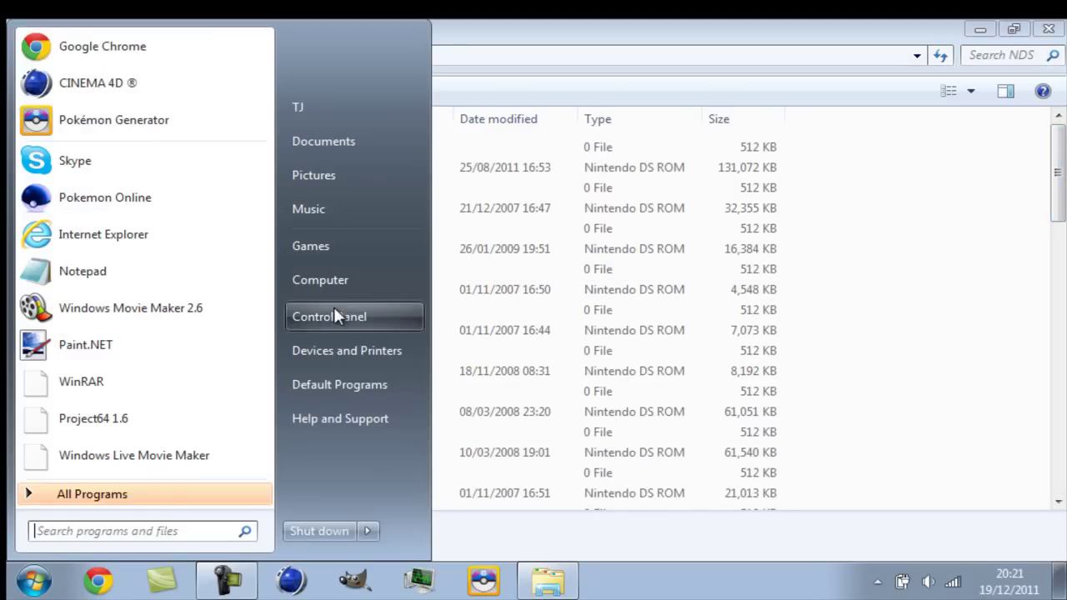
{"action": "left_click", "coordinate": [376, 107]}
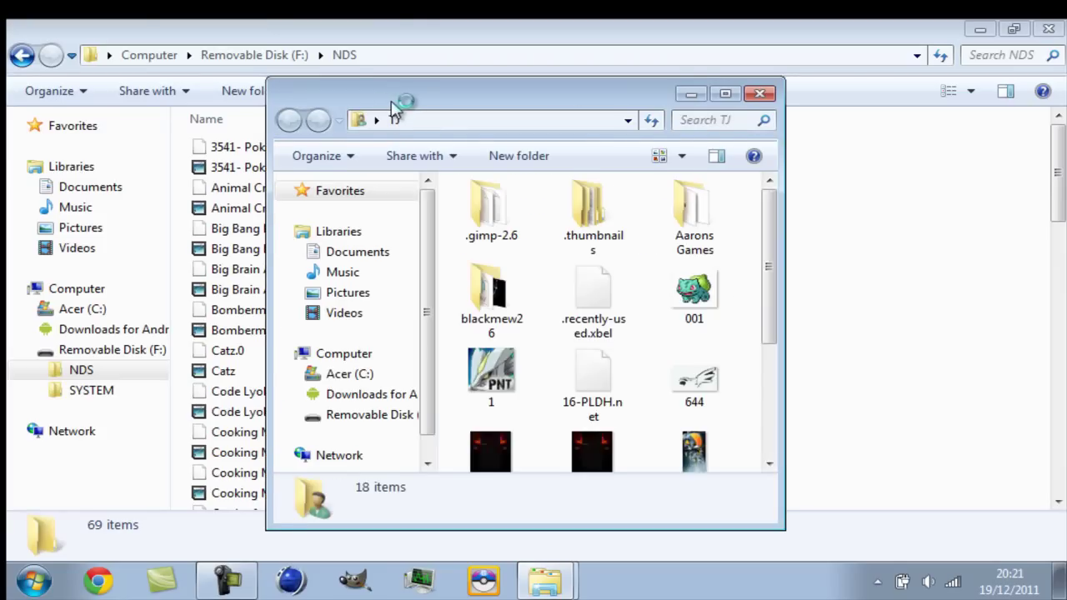
{"action": "left_click_drag", "start_coordinate": [394, 105], "coordinate": [360, 83]}
{"action": "left_click_drag", "start_coordinate": [739, 174], "coordinate": [739, 243]}
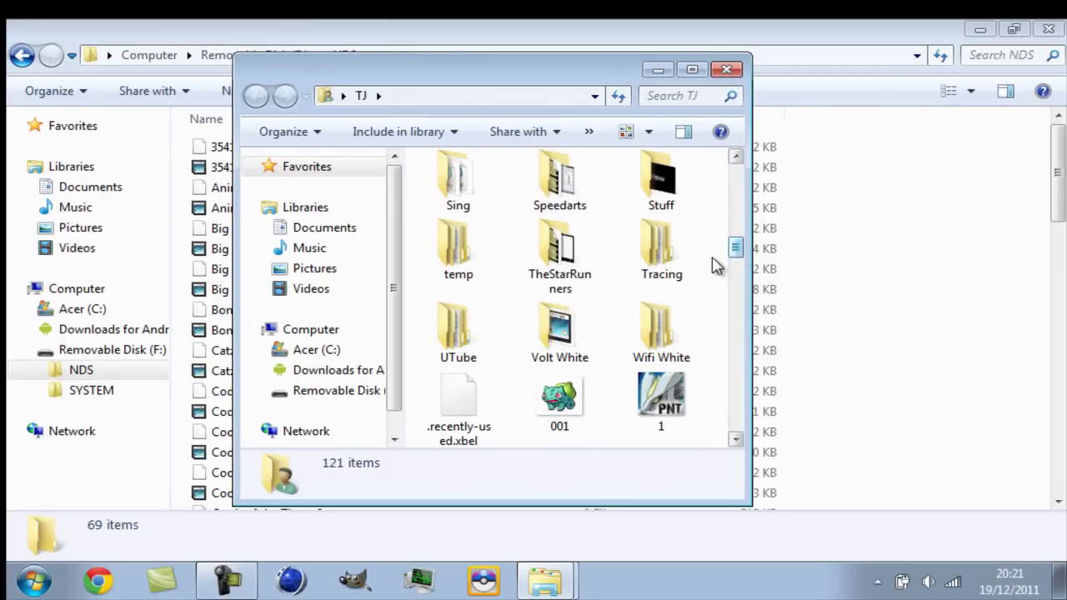
{"action": "double_click", "coordinate": [450, 331]}
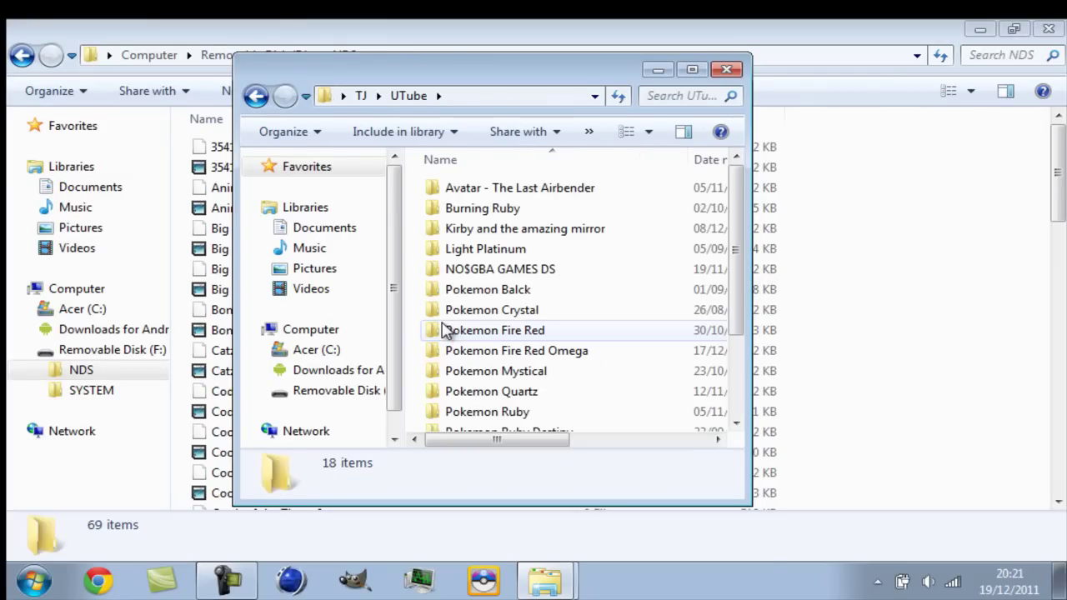
- Look through the Avatar - The Last Airbender and NO$GBA GAMES DS subfolders for game files, then return to UTube
{"action": "double_click", "coordinate": [562, 199]}
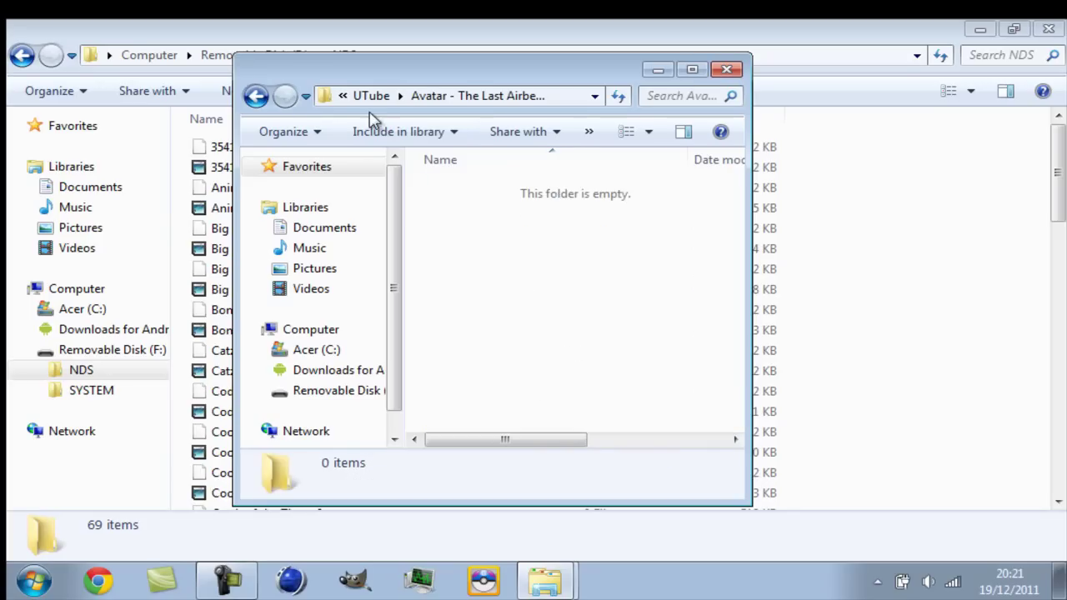
{"action": "left_click", "coordinate": [369, 103]}
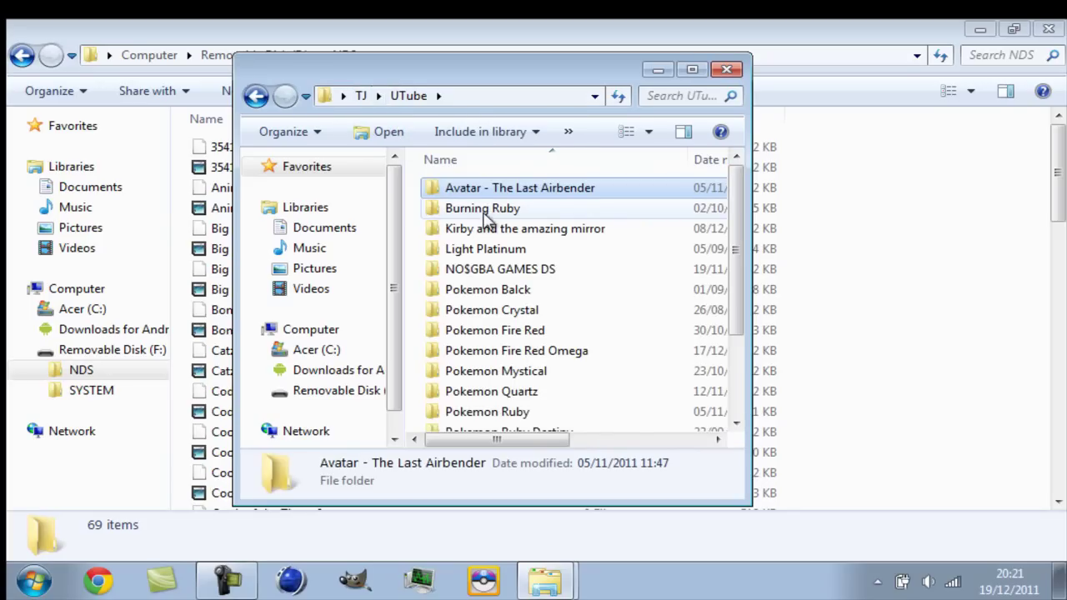
{"action": "double_click", "coordinate": [613, 275]}
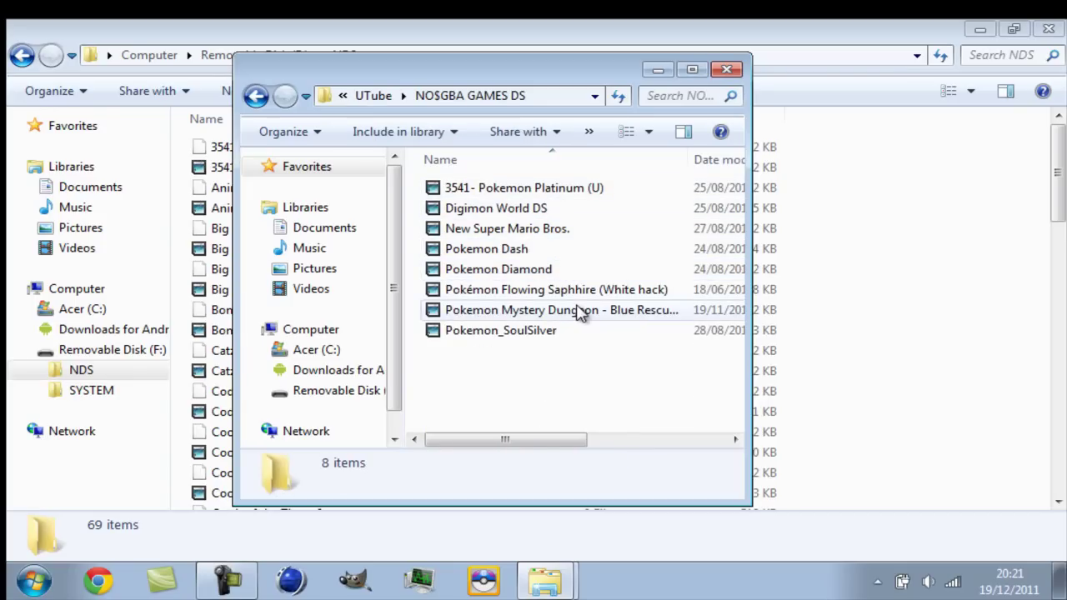
{"action": "left_click", "coordinate": [367, 96]}
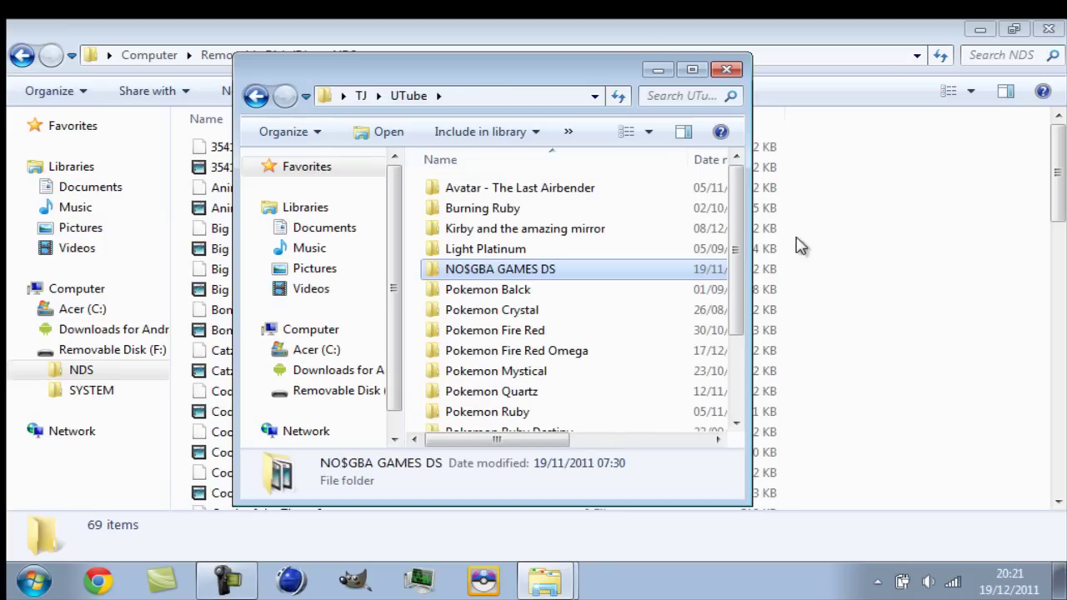
{"action": "mouse_move", "coordinate": [741, 262]}
{"action": "left_mouse_down"}
{"action": "mouse_move", "coordinate": [755, 386]}
{"action": "mouse_move", "coordinate": [736, 375]}
{"action": "mouse_move", "coordinate": [734, 268]}
{"action": "left_mouse_up"}
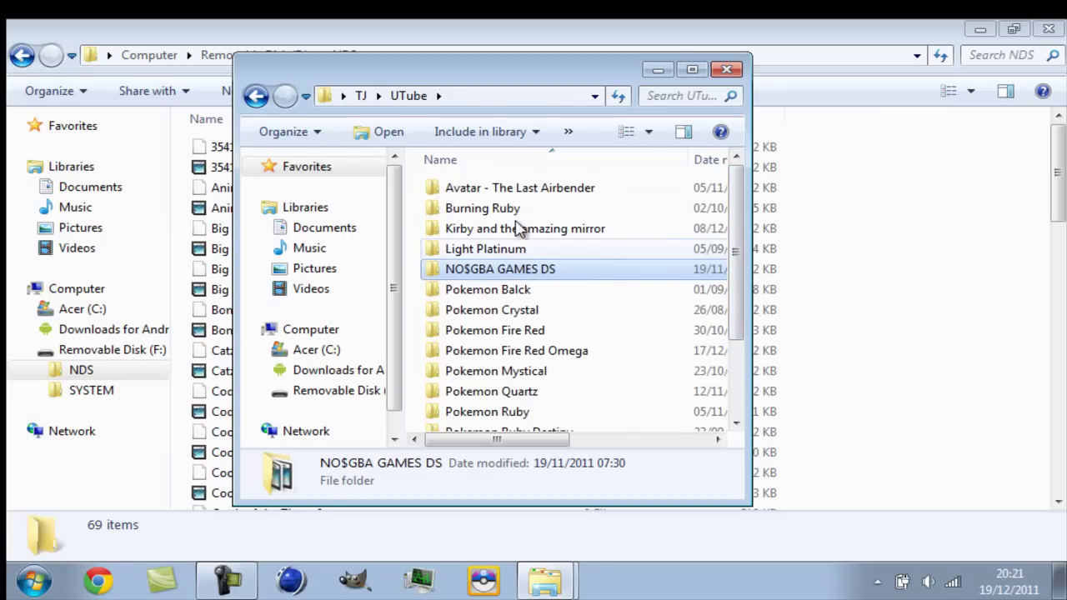
{"action": "left_click", "coordinate": [361, 95]}
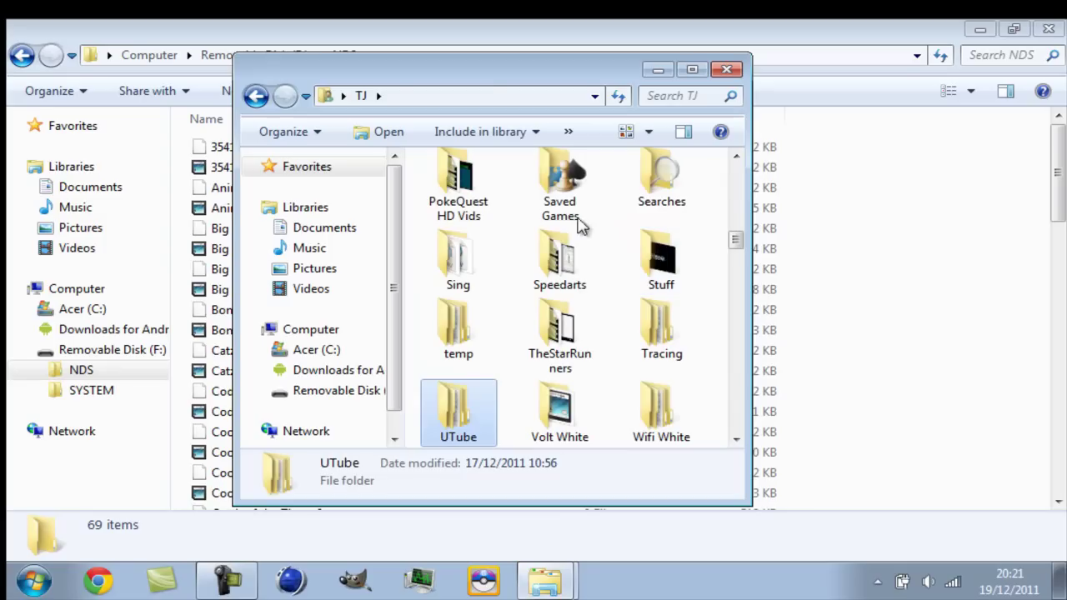
{"action": "double_click", "coordinate": [458, 406]}
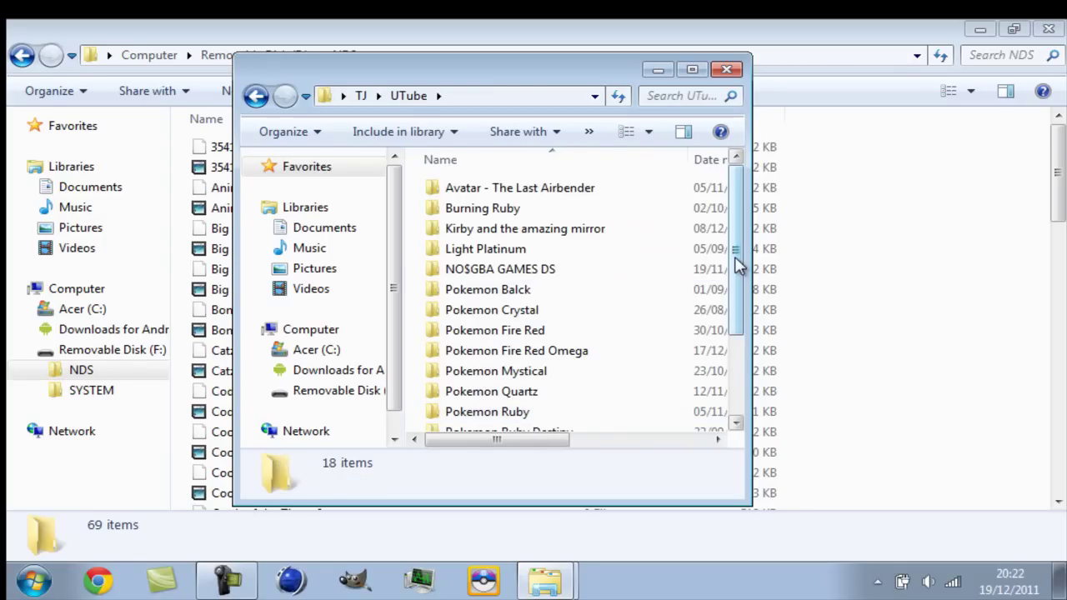
- In the NO$GBA GAMES DS folder, rename the Pokemon Diamond ROM as Pokemon Diamond xD
{"action": "double_click", "coordinate": [606, 268]}
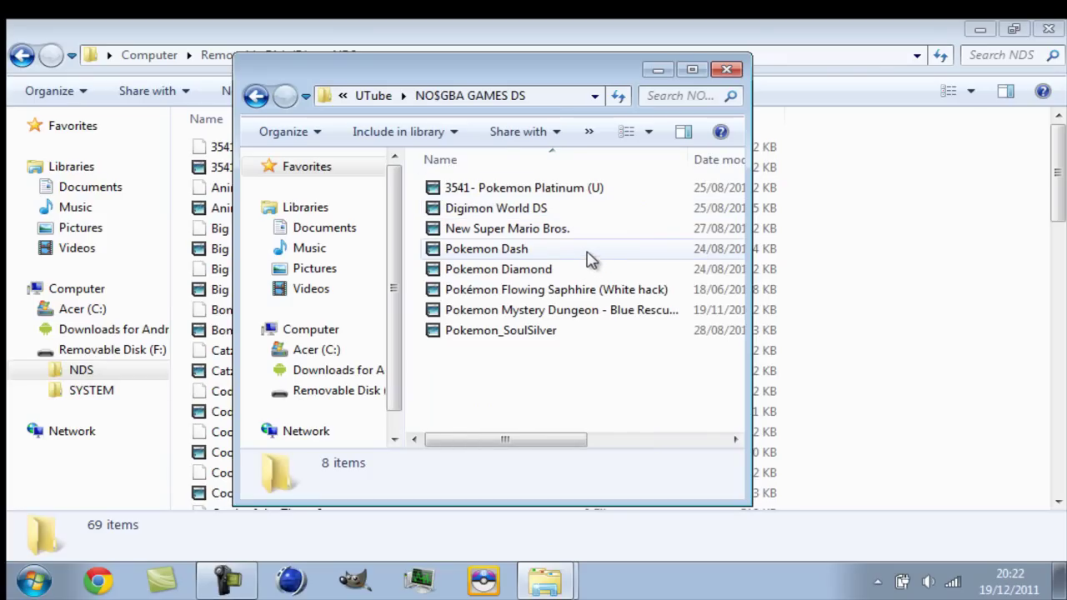
{"action": "right_click", "coordinate": [544, 277]}
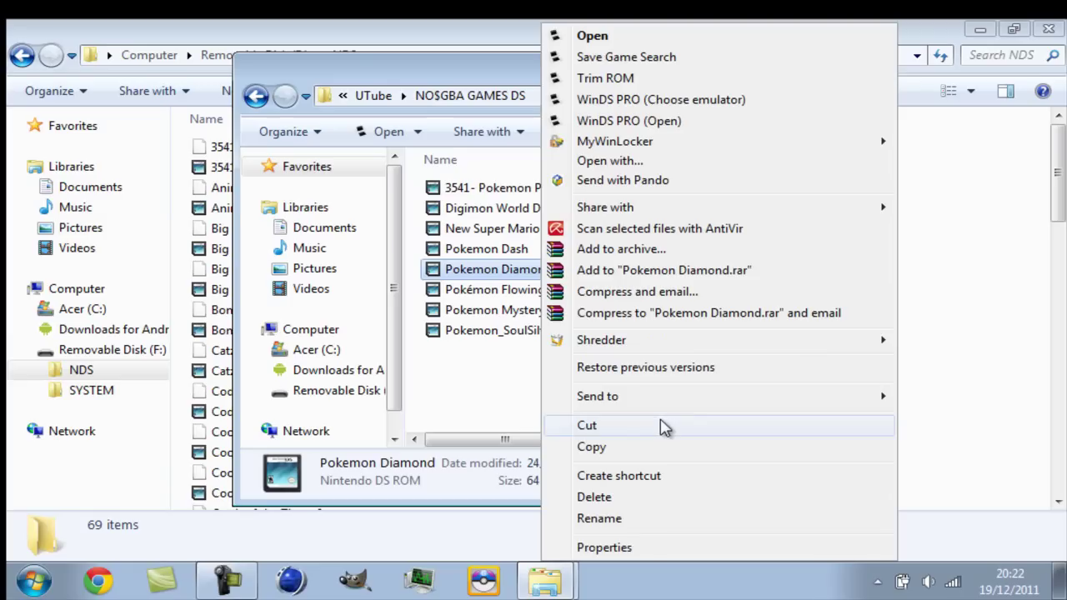
{"action": "left_click", "coordinate": [670, 519]}
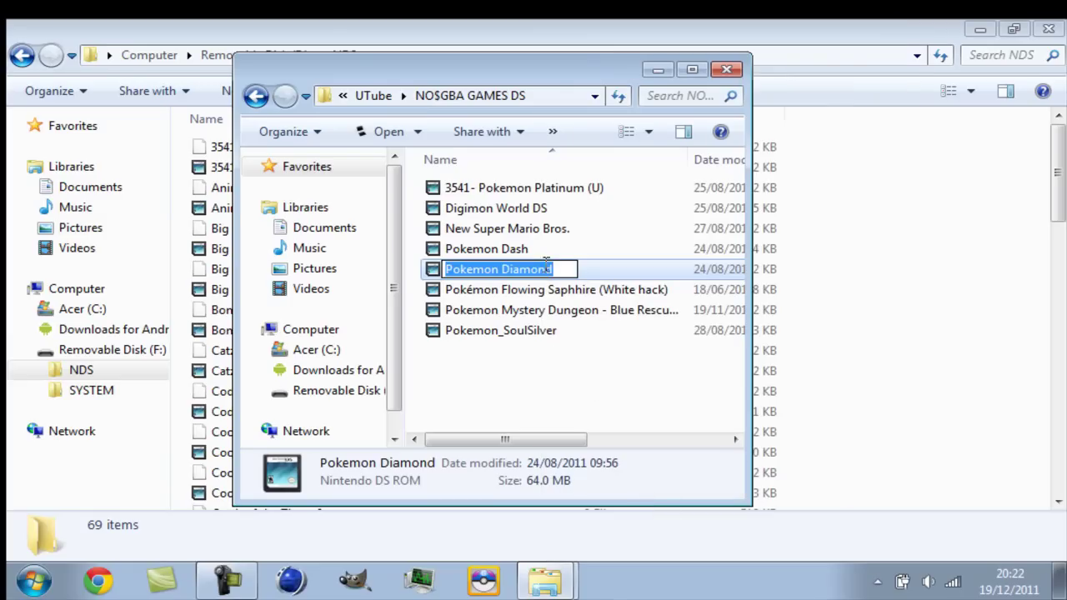
{"action": "left_click", "coordinate": [555, 269]}
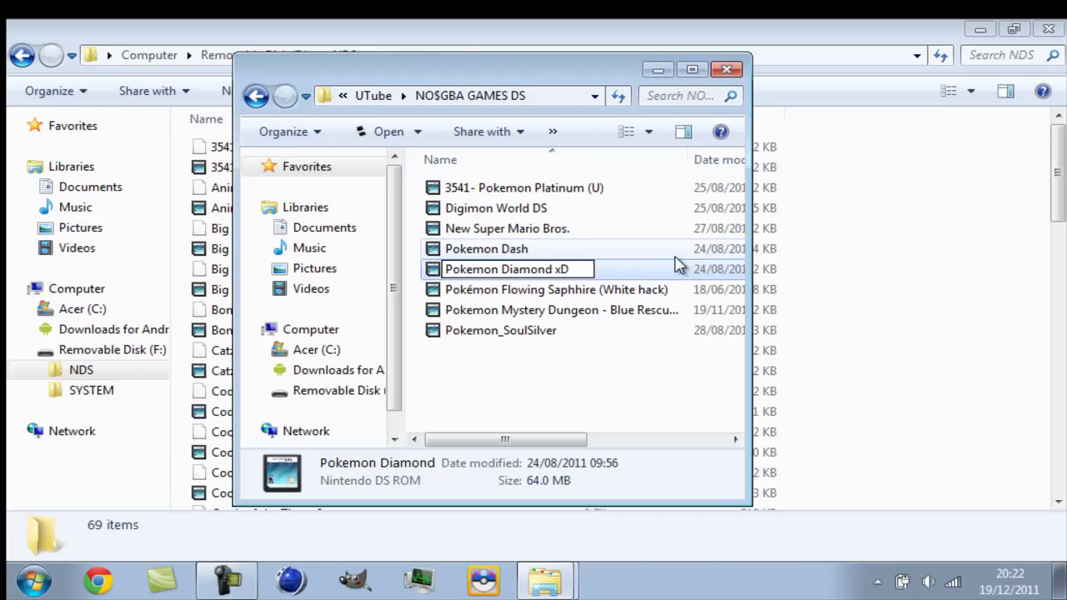
{"action": "key", "text": "Return"}
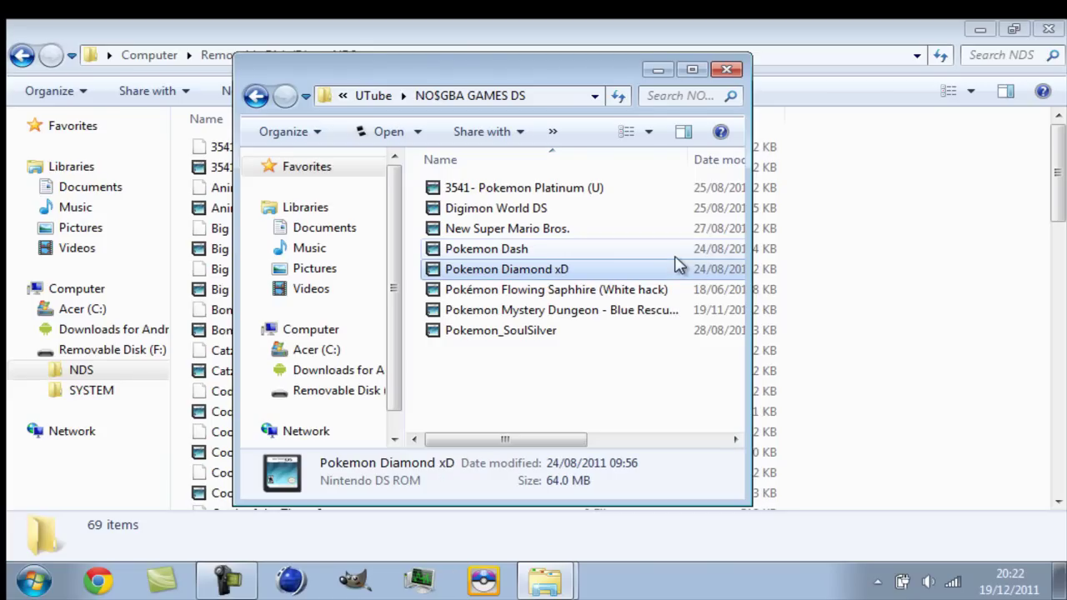
- Copy the Pokemon Diamond xD ROM into the NDS folder on Removable Disk (F:) and close both folder windows
{"action": "left_click", "coordinate": [994, 264]}
{"action": "key", "text": "ctrl+v"}
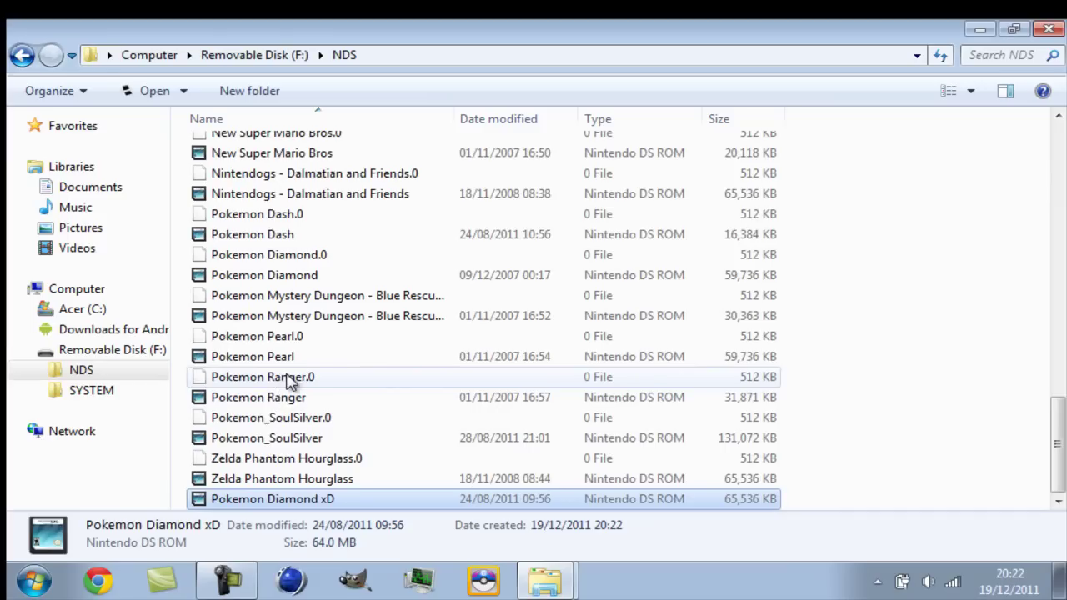
{"action": "left_click", "coordinate": [1051, 31]}
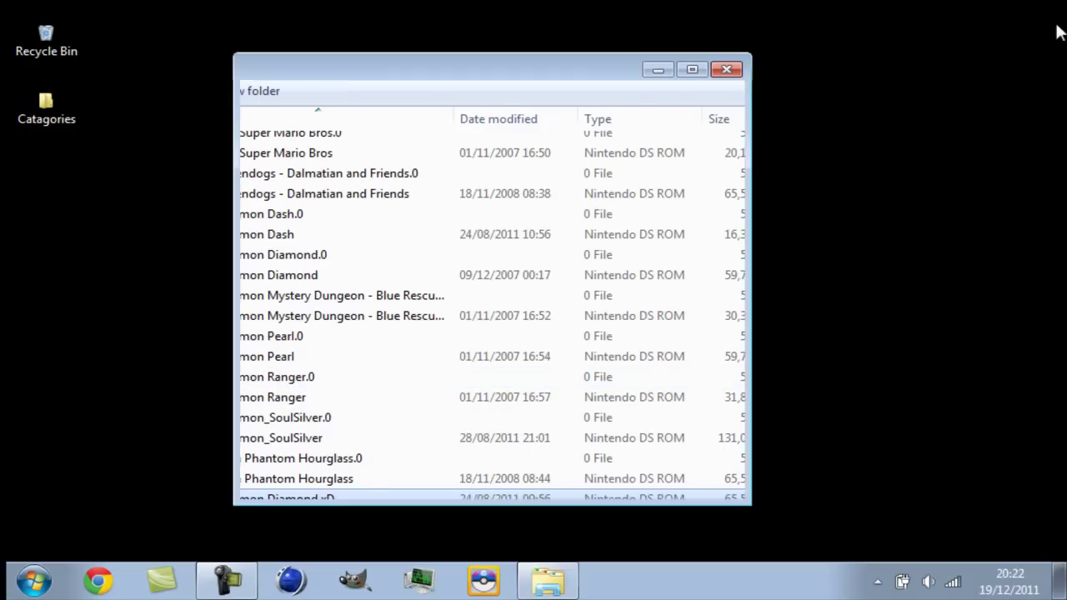
{"action": "left_click", "coordinate": [726, 69]}
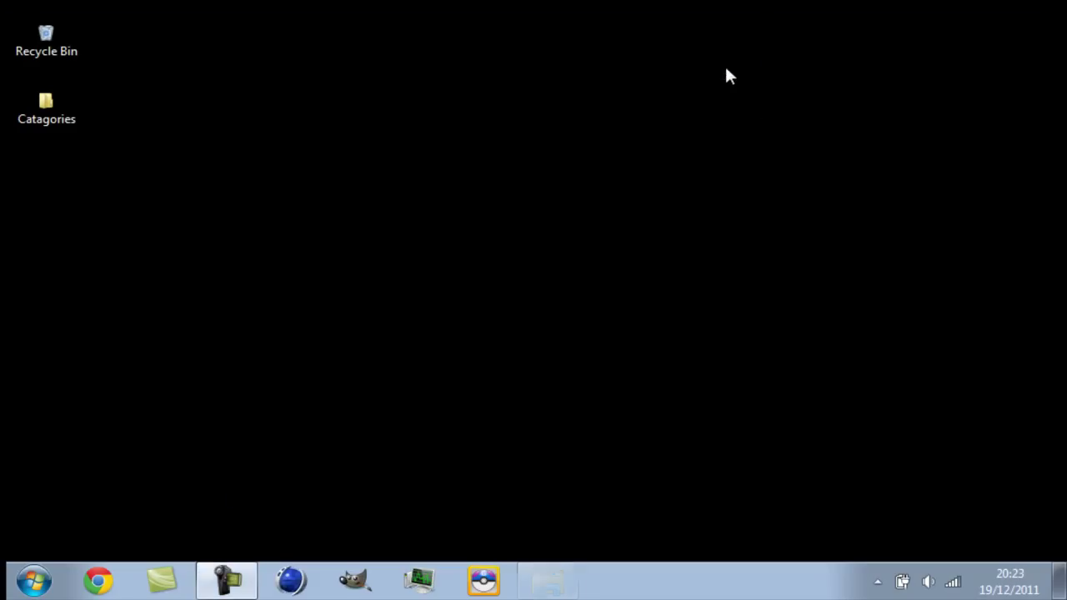
- Safely eject the USB Reader holding Removable Disk (F:) and dismiss the hidden notification icons
{"action": "left_click", "coordinate": [886, 583]}
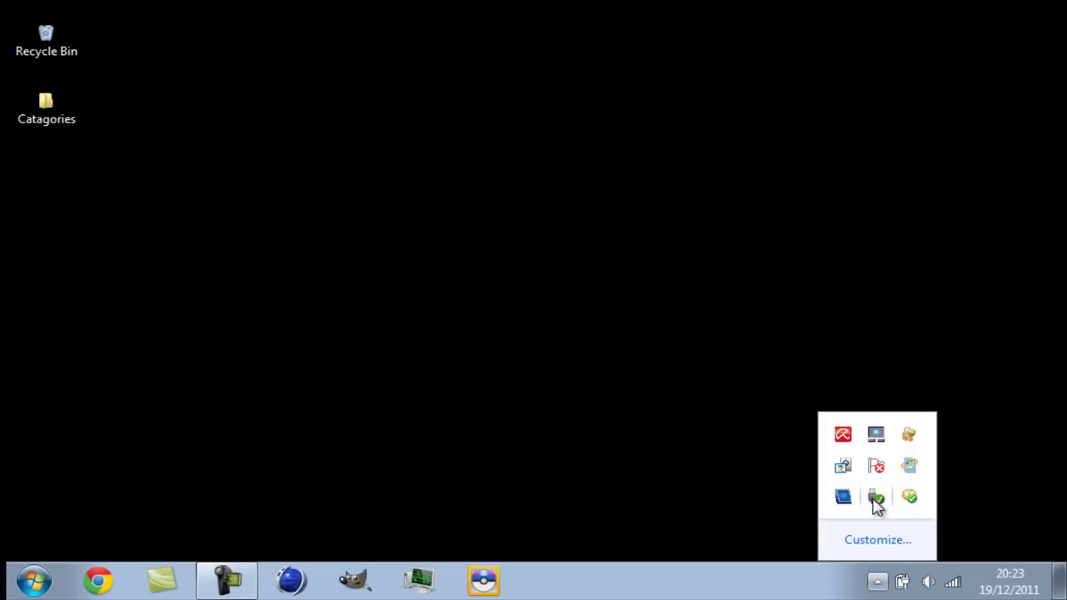
{"action": "left_click", "coordinate": [878, 499]}
{"action": "left_click", "coordinate": [875, 501]}
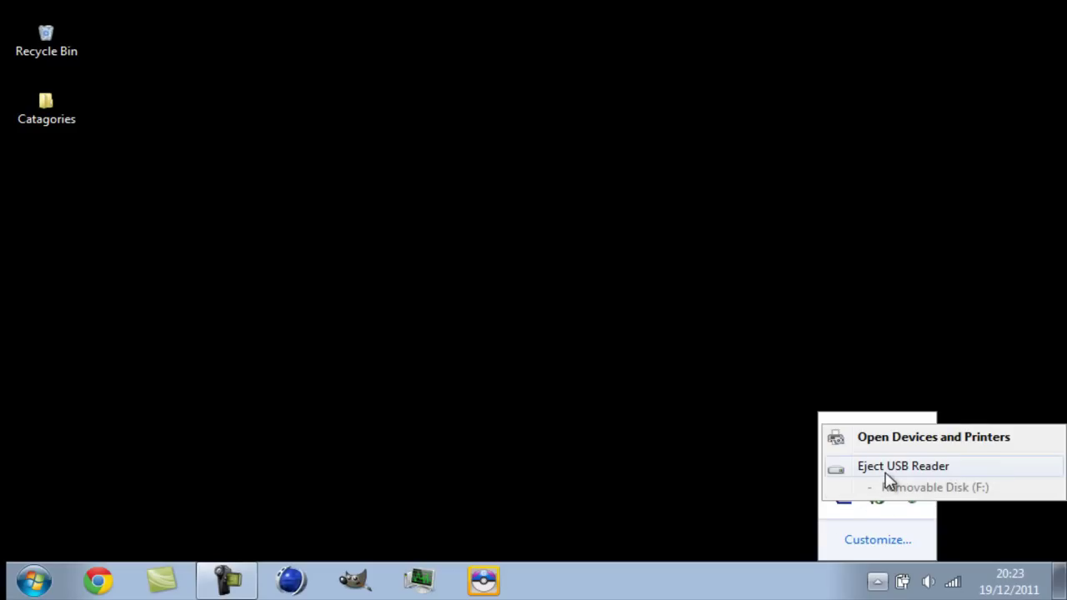
{"action": "left_click", "coordinate": [886, 469]}
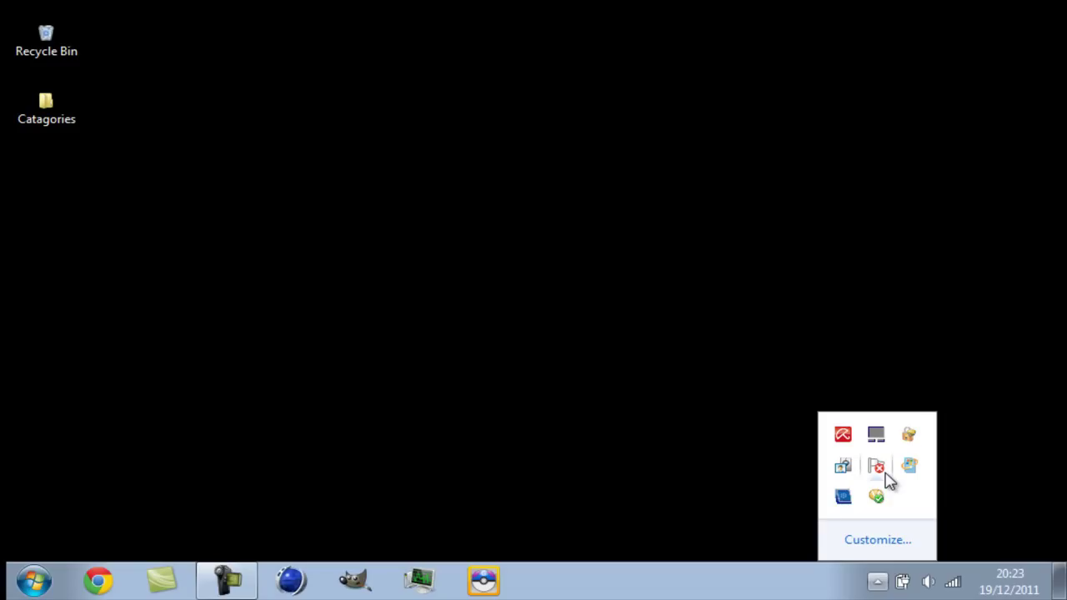
{"action": "left_click", "coordinate": [782, 320]}
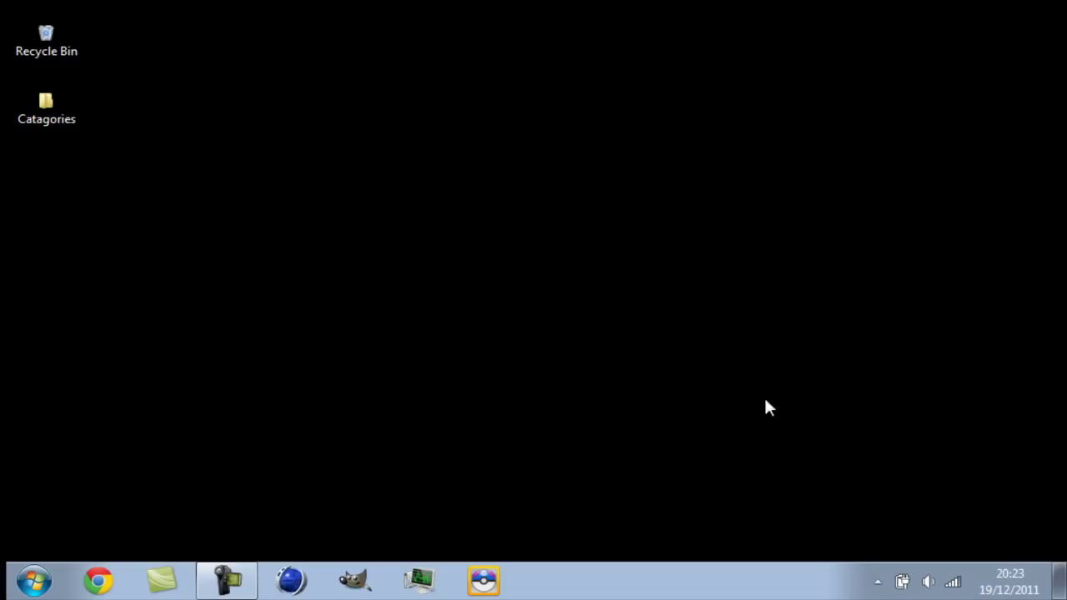